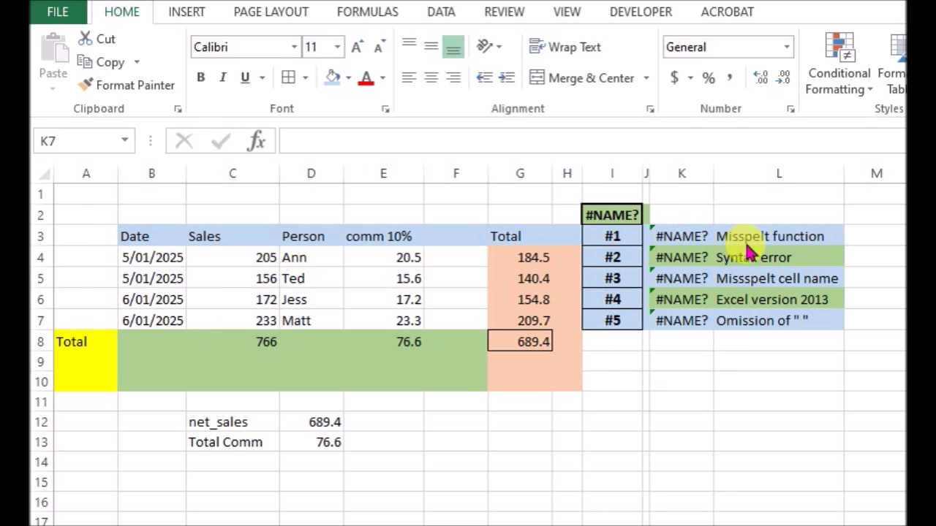
Correct the misspelt function name in cell K3 so that the formula reads =sum(G4:G7)
{"action": "left_click", "coordinate": [685, 235]}
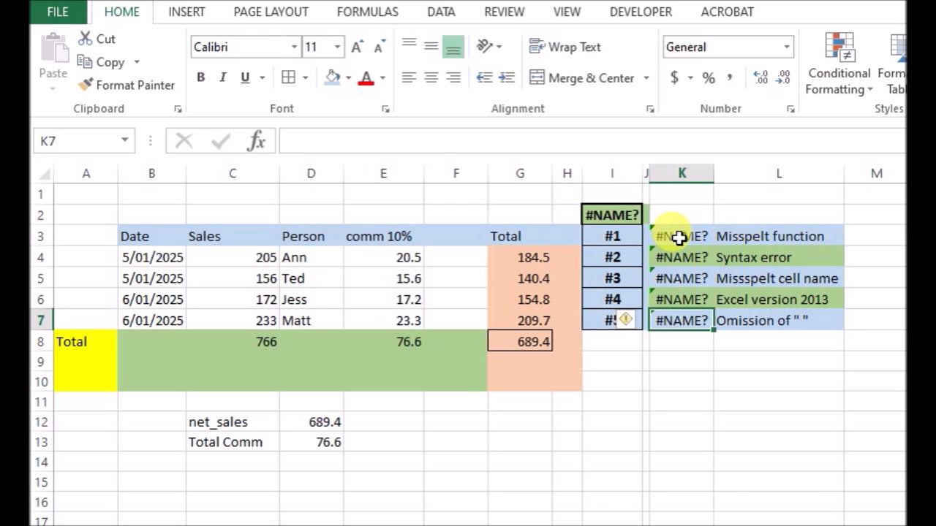
{"action": "left_click", "coordinate": [679, 236]}
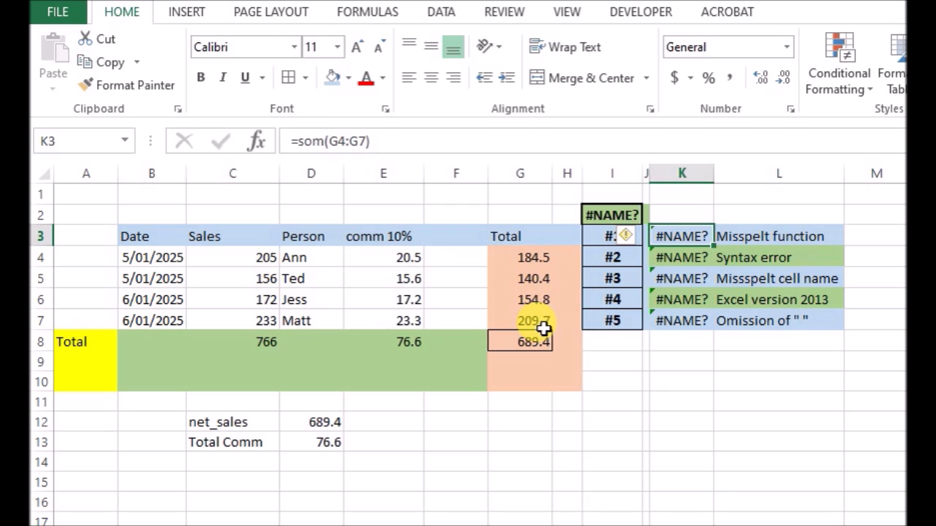
{"action": "left_click", "coordinate": [313, 141]}
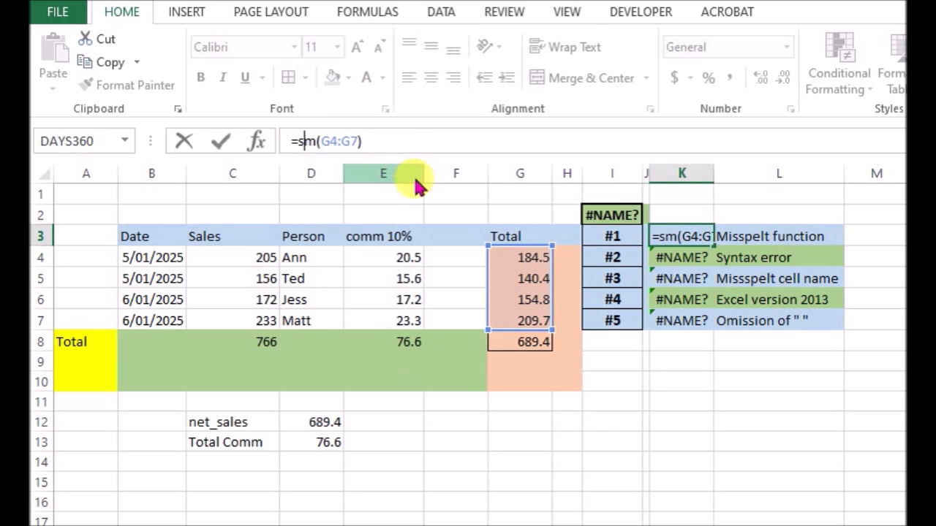
{"action": "key", "text": "BackSpace"}
{"action": "type", "text": "u"}
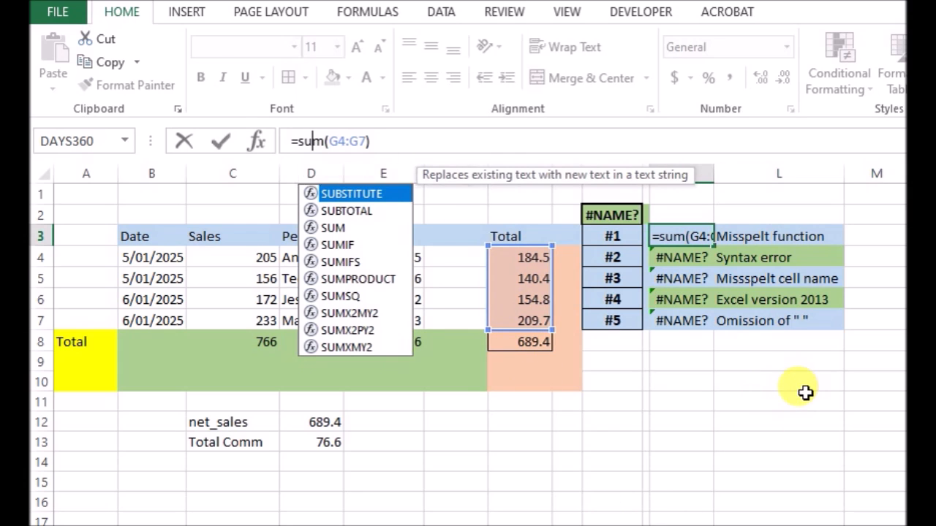
{"action": "left_click_drag", "start_coordinate": [804, 393], "coordinate": [806, 391]}
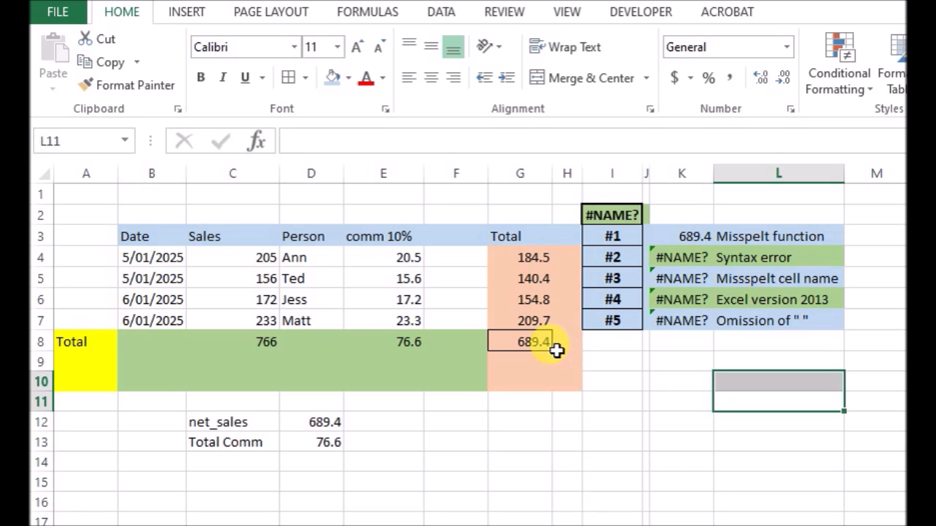
Begin a formula with =su in cell I11 and pick the suggested SUM function to get its spelling right
{"action": "left_click", "coordinate": [614, 400]}
{"action": "type", "text": "s"}
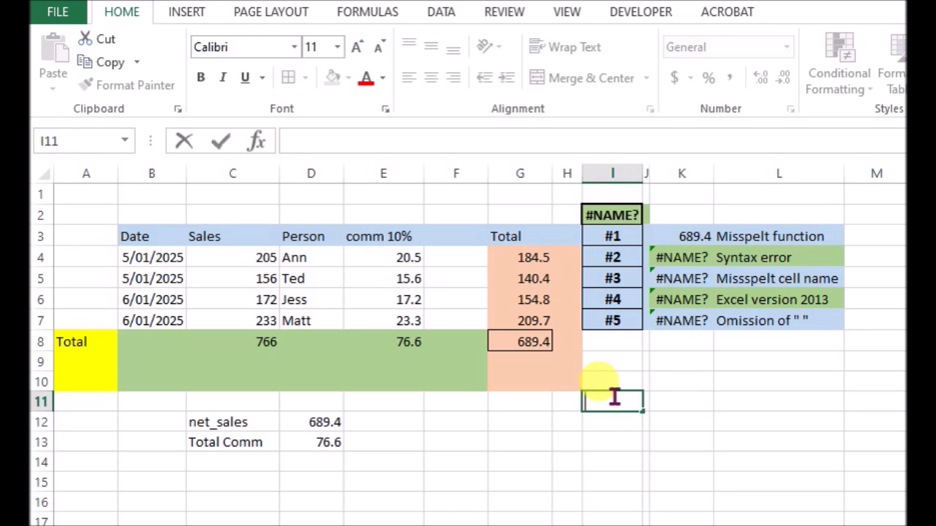
{"action": "type", "text": "=su"}
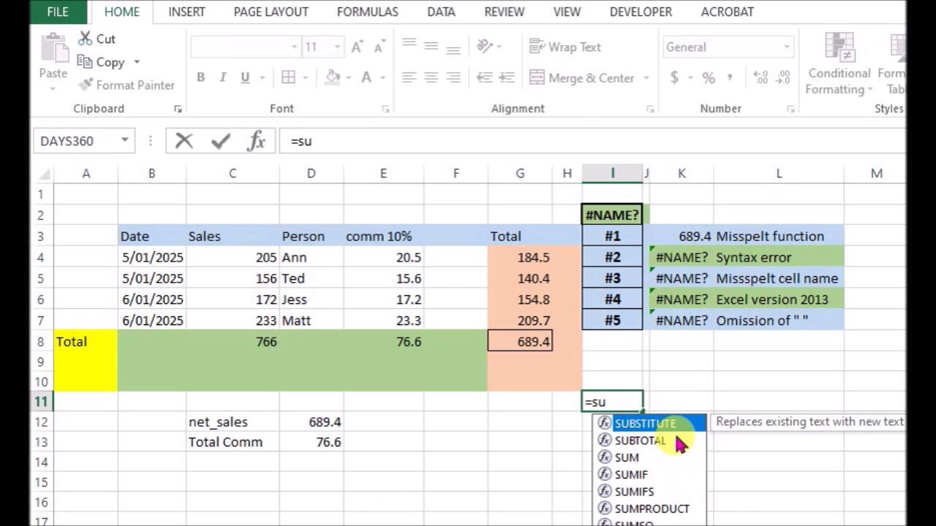
{"action": "left_click", "coordinate": [629, 458]}
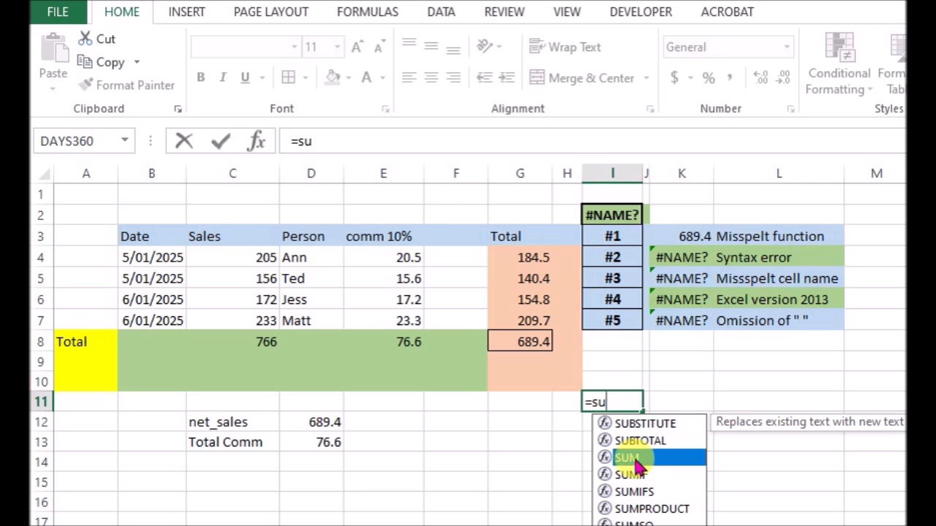
{"action": "double_click", "coordinate": [633, 458]}
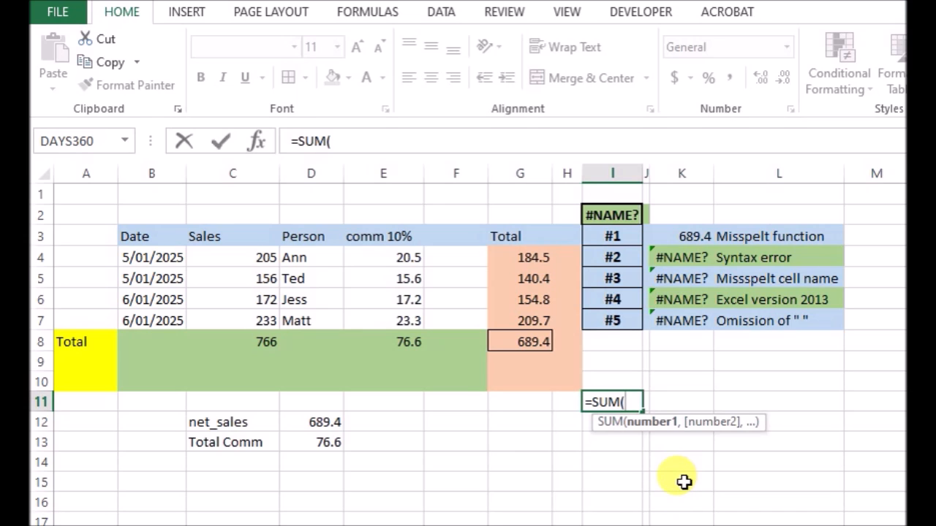
{"action": "left_click", "coordinate": [778, 400]}
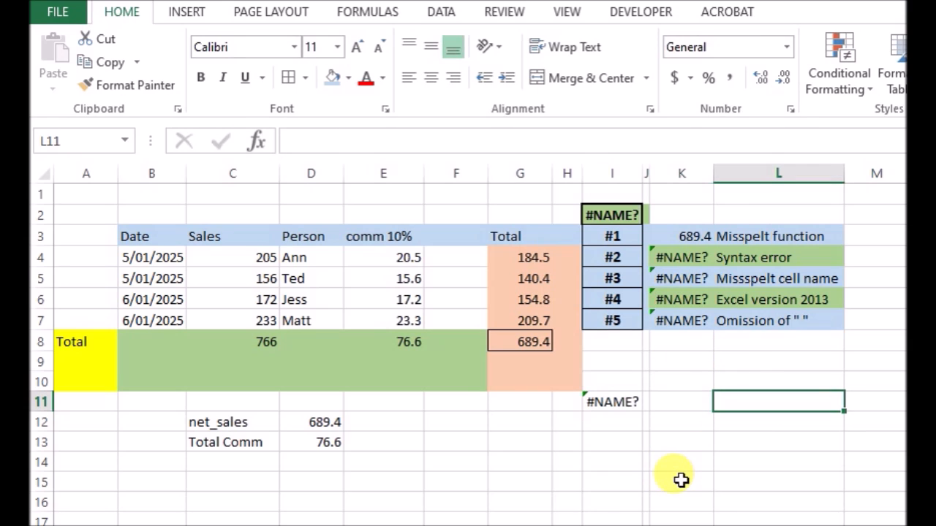
Compare the formulas in K4 and K3, and add the missing colon in K4 to make it =SUM(E4:E7)
{"action": "left_click", "coordinate": [684, 258]}
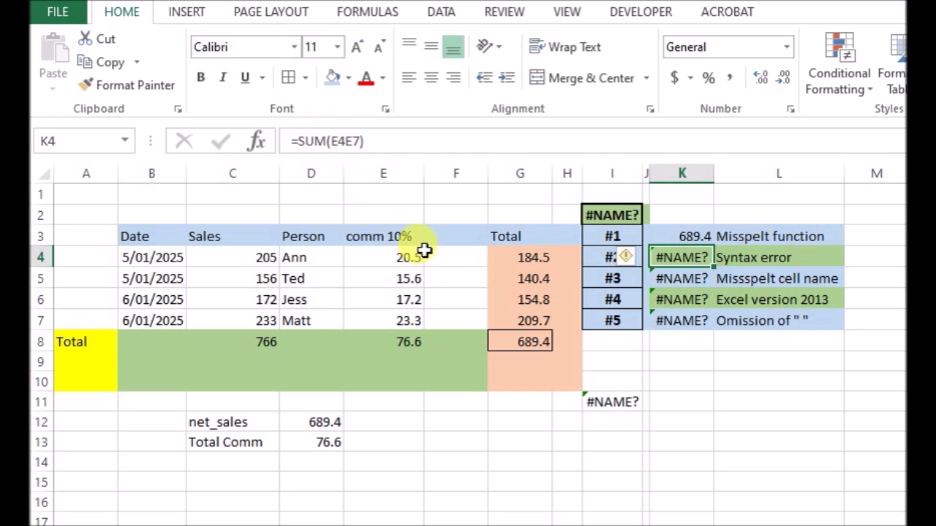
{"action": "key", "text": "Up"}
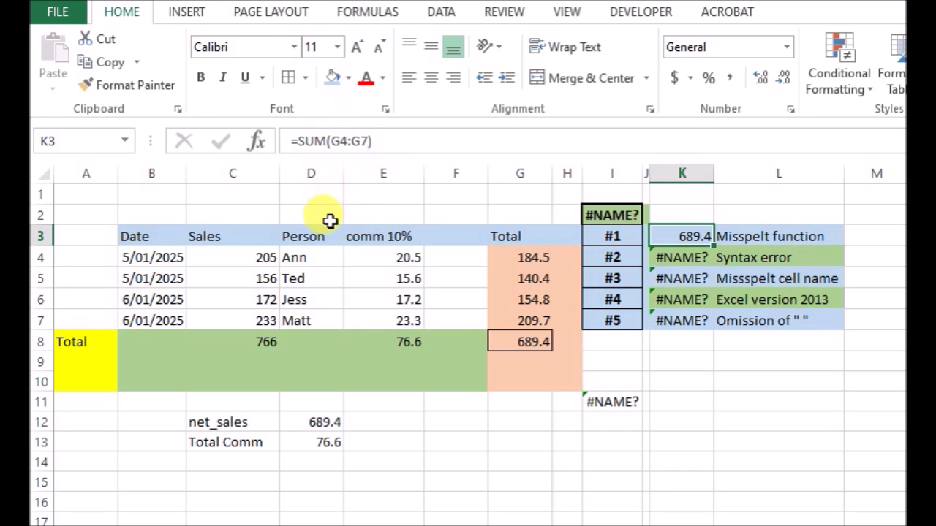
{"action": "left_click", "coordinate": [683, 259]}
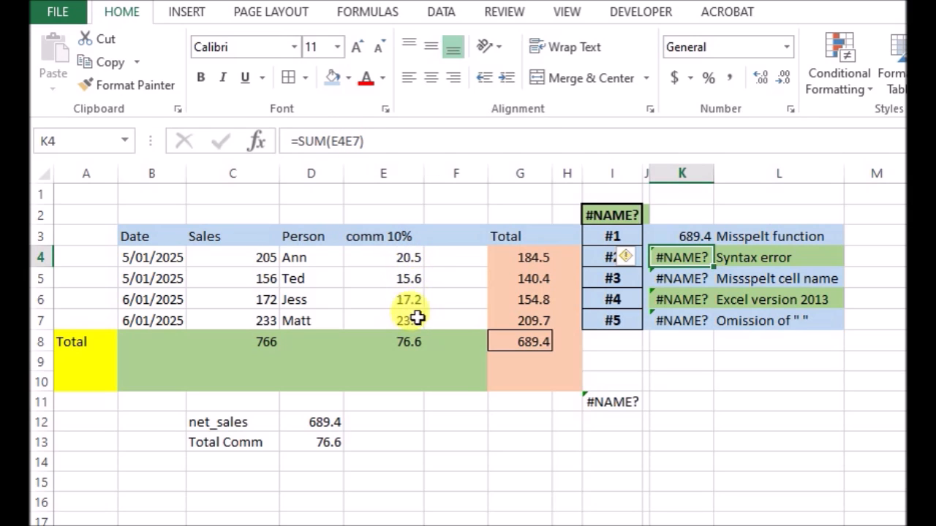
{"action": "left_click", "coordinate": [344, 141]}
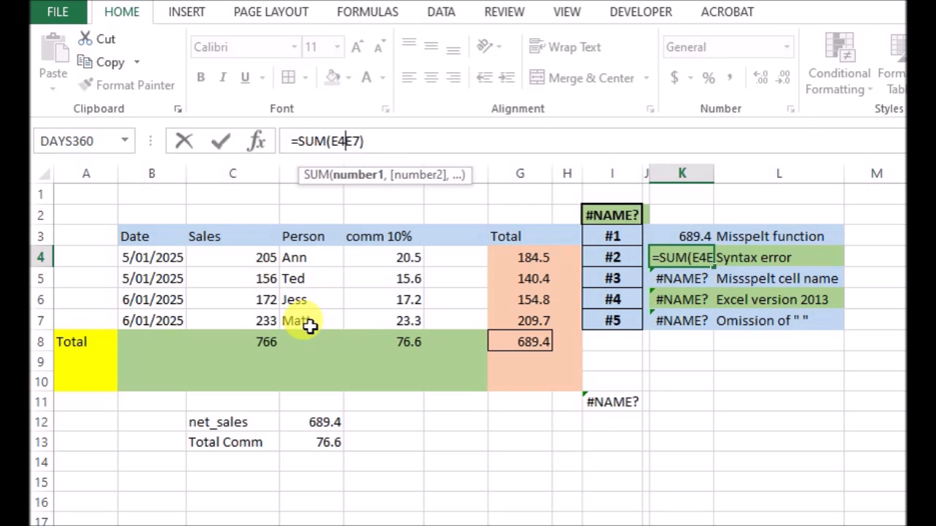
{"action": "type", "text": ":"}
{"action": "left_click", "coordinate": [731, 446]}
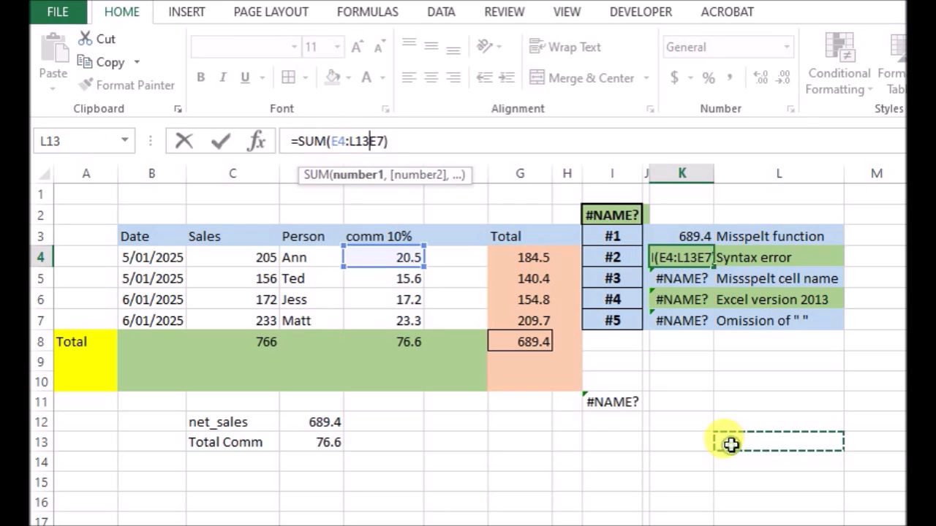
{"action": "key", "text": "BackSpace"}
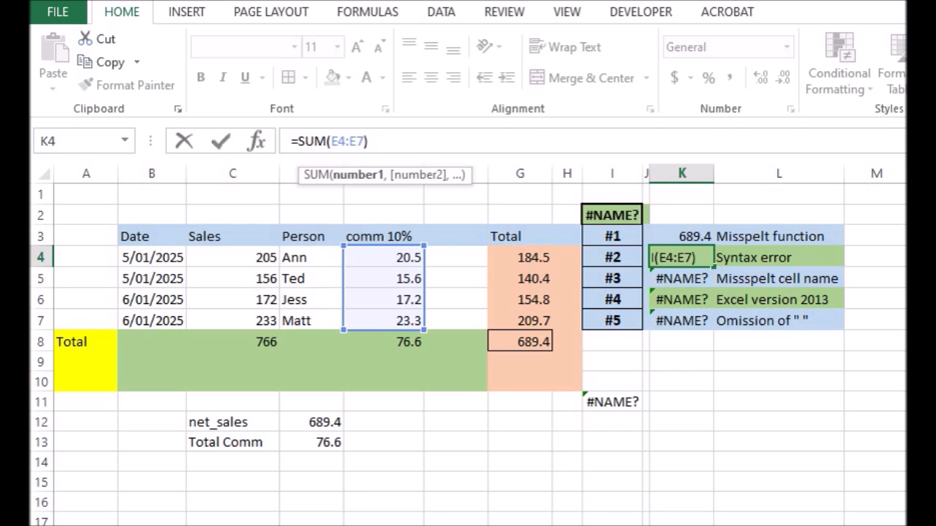
{"action": "key", "text": "Return"}
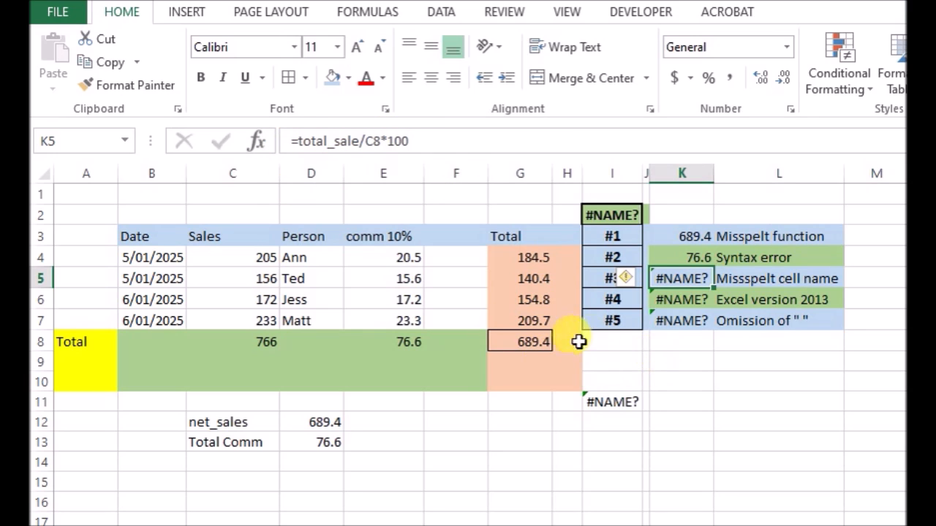
Check the defined name of cell G8 and correct the formula in K5 to =total_sales/C8*100
{"action": "left_click", "coordinate": [526, 338]}
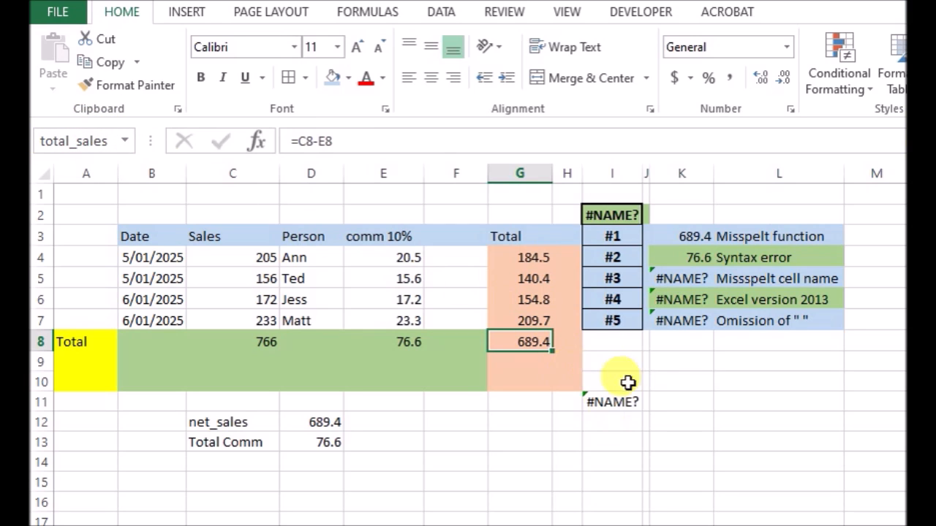
{"action": "left_click", "coordinate": [671, 280]}
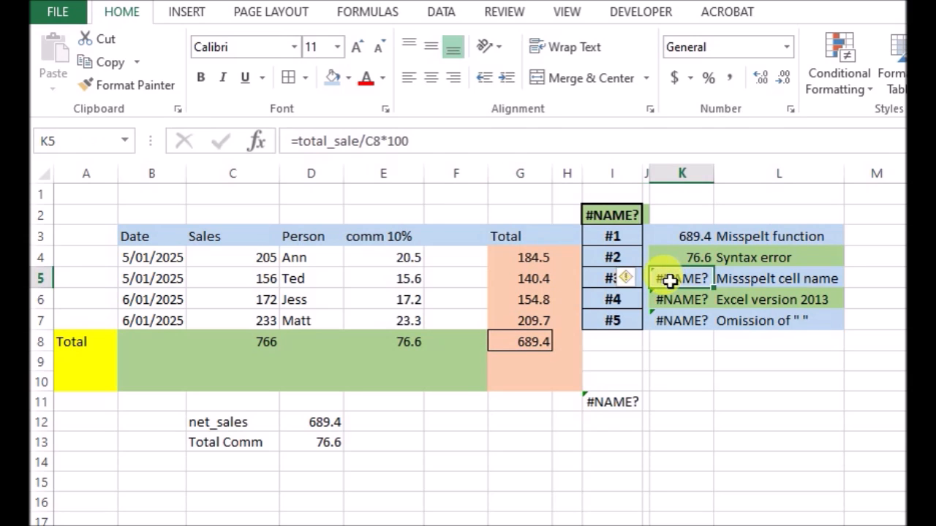
{"action": "left_click", "coordinate": [360, 140]}
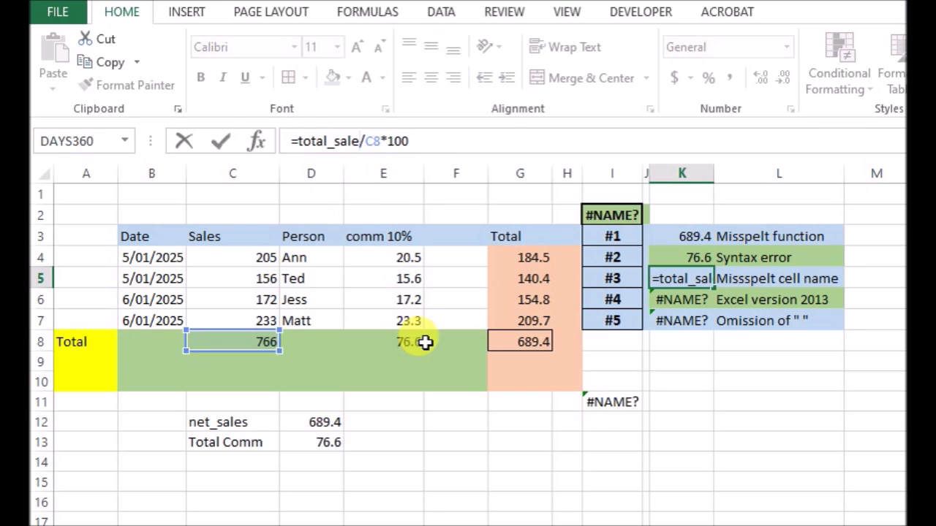
{"action": "type", "text": "s"}
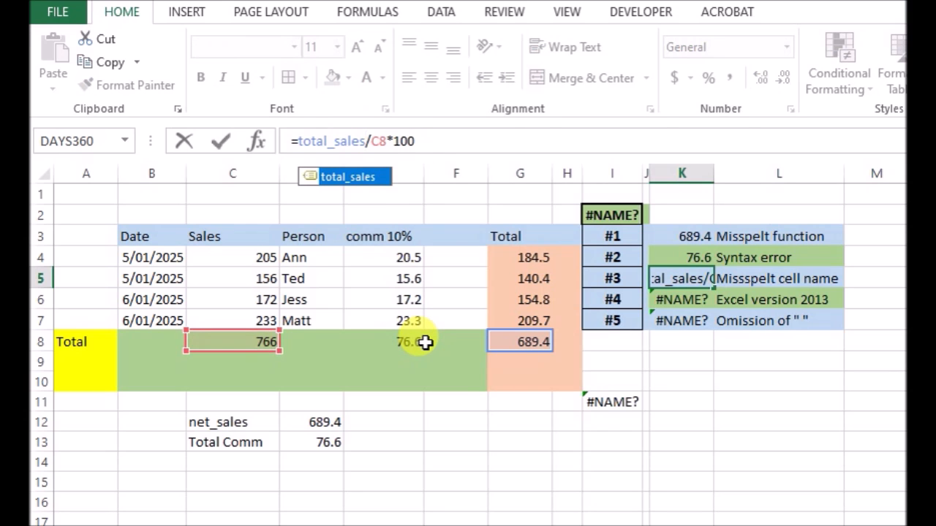
{"action": "left_click", "coordinate": [790, 381]}
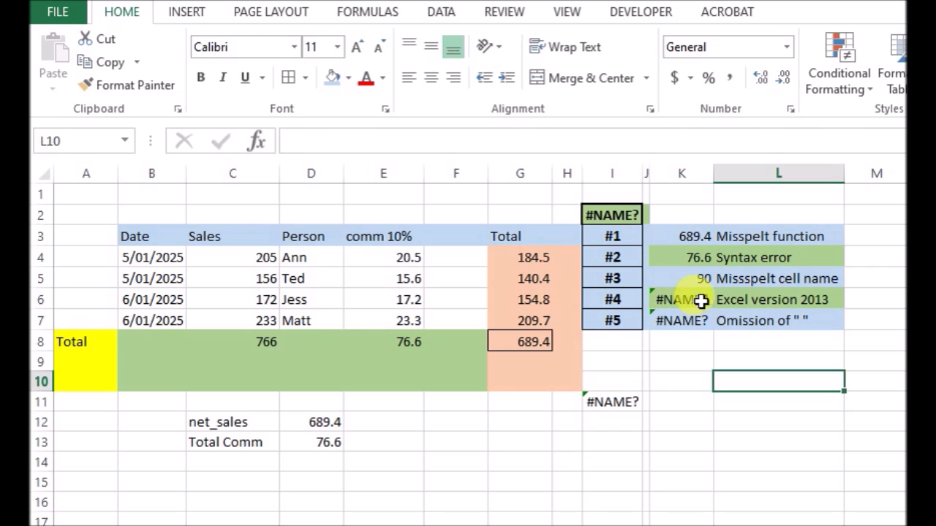
Check the formula in K6 and enclose the lookup name in K7's VLOOKUP formula in double quotation marks
{"action": "left_click", "coordinate": [673, 300]}
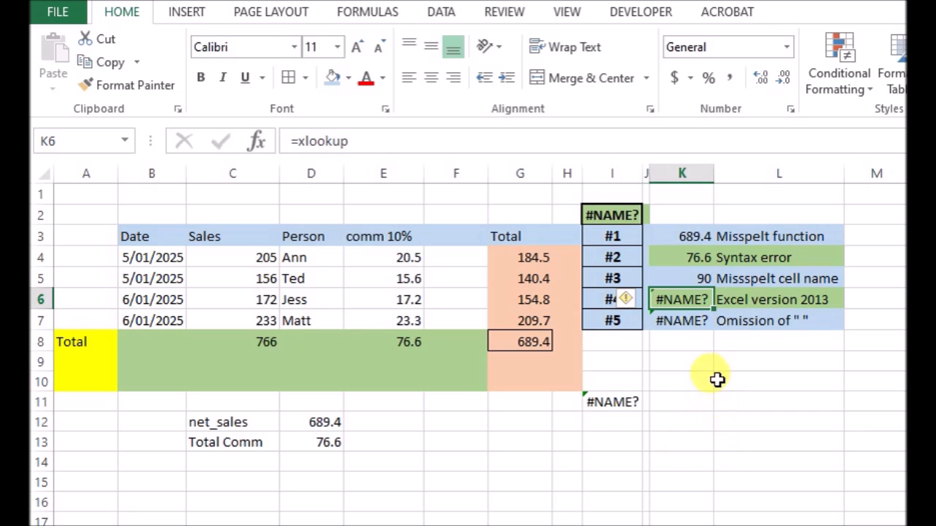
{"action": "left_click", "coordinate": [681, 322]}
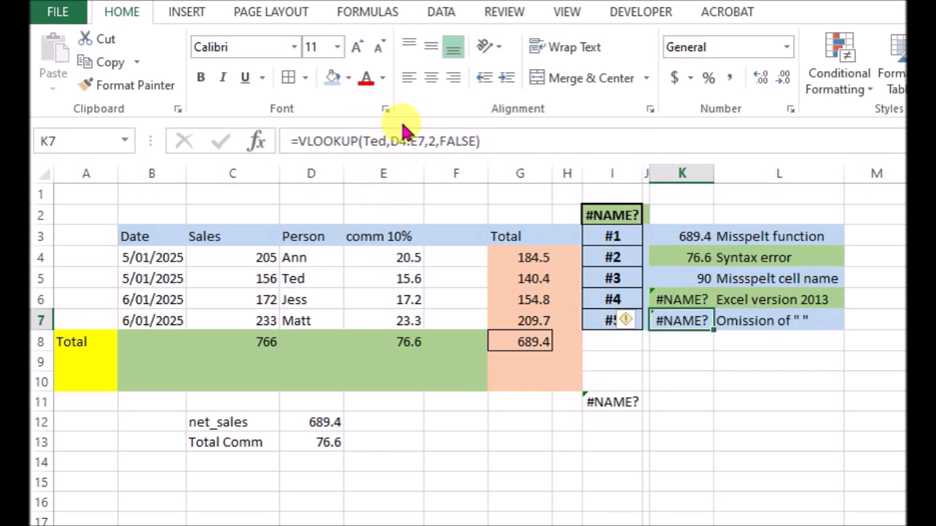
{"action": "left_click", "coordinate": [360, 141]}
{"action": "left_click", "coordinate": [363, 139]}
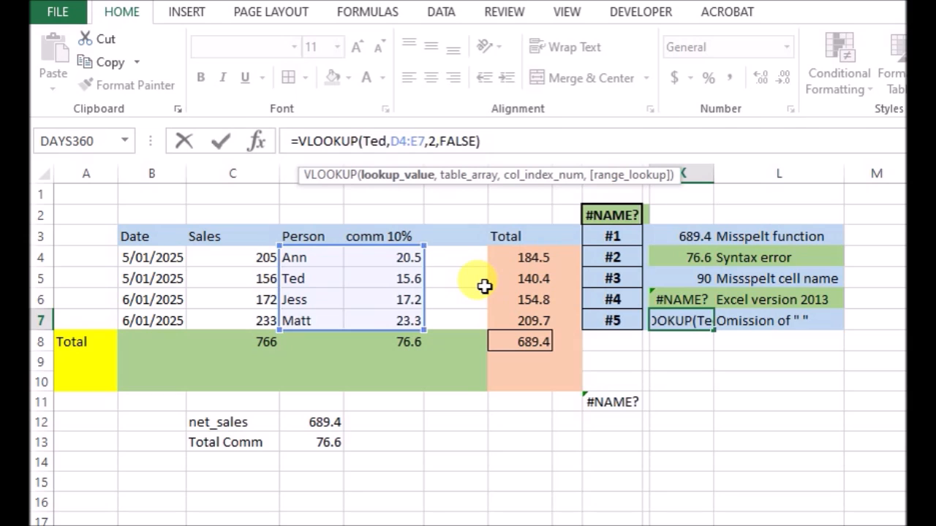
{"action": "type", "text": "\""}
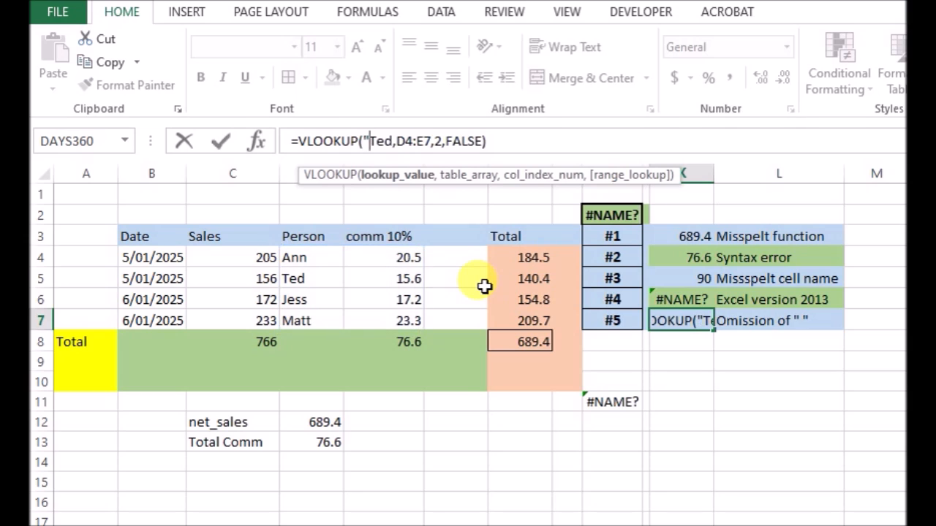
{"action": "left_click", "coordinate": [394, 141]}
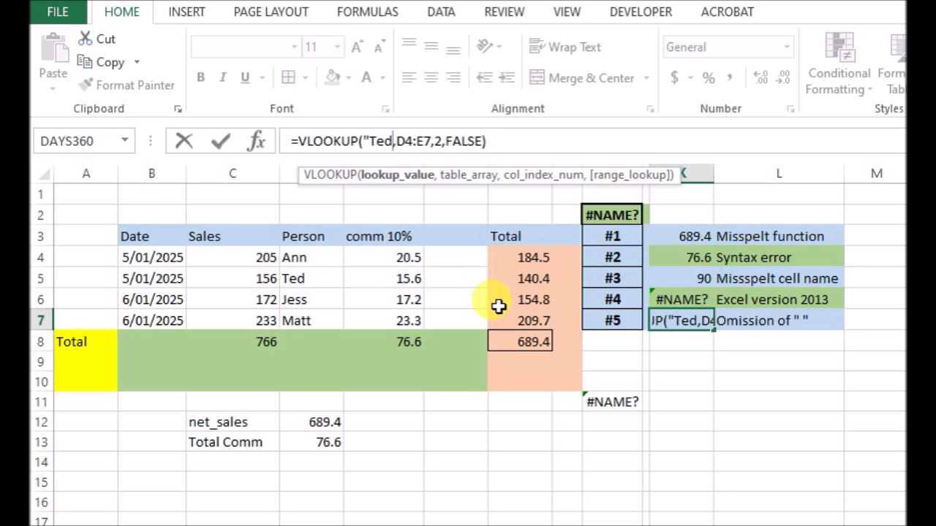
{"action": "type", "text": "\""}
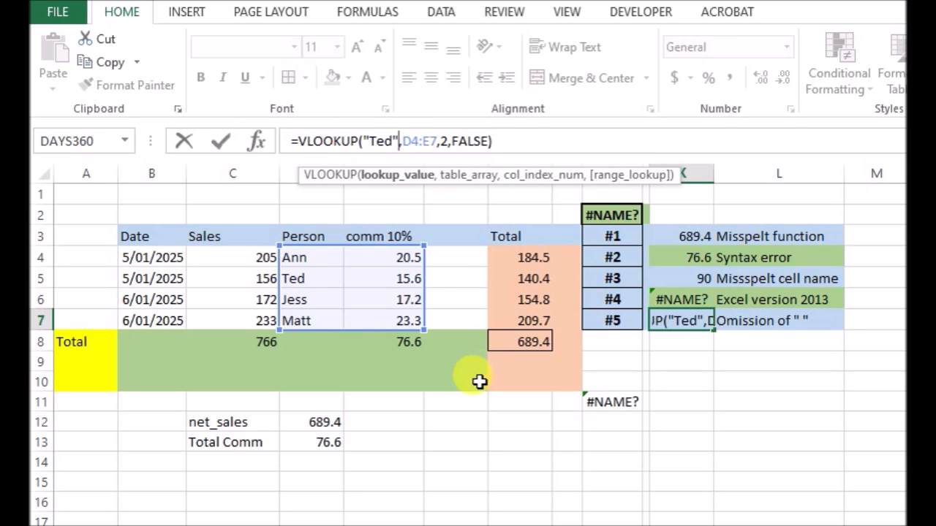
{"action": "left_click", "coordinate": [760, 401]}
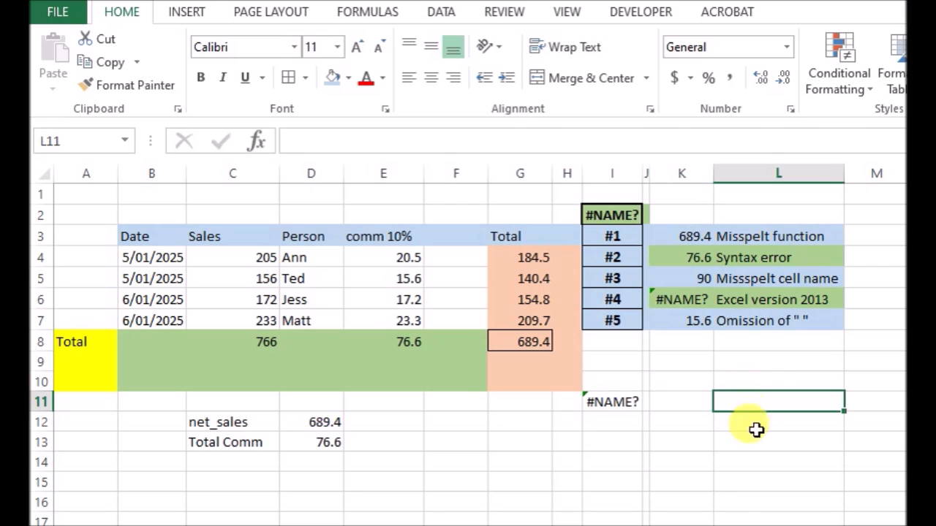